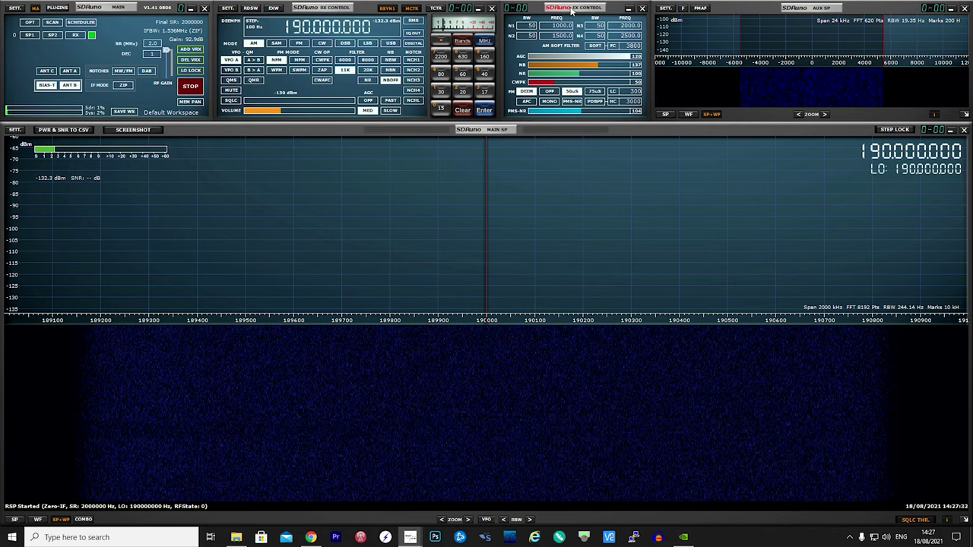
- Show the plugins list from SDRuno's main panel
{"action": "left_click", "coordinate": [57, 7]}
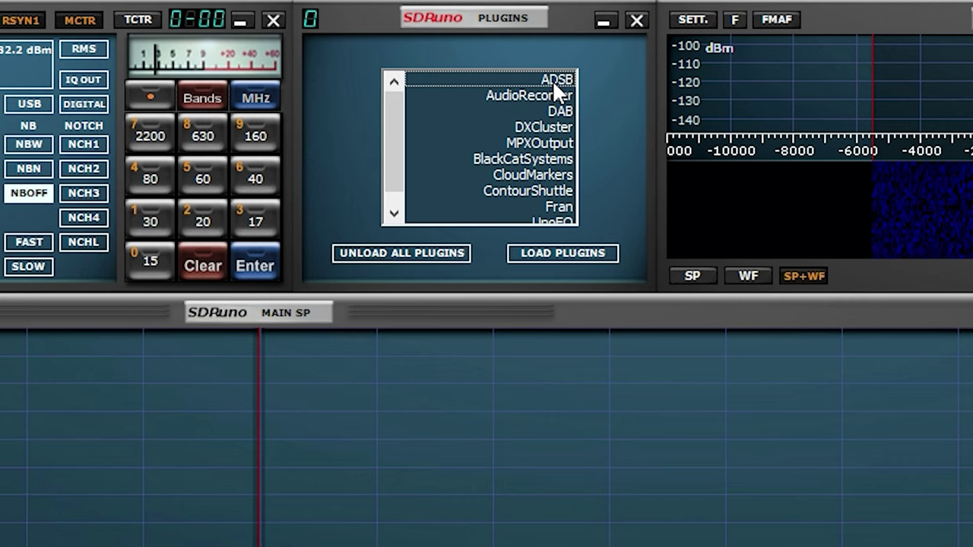
- Load the ADSB plugin and place its window over the right side of the spectrum
{"action": "left_click", "coordinate": [608, 33]}
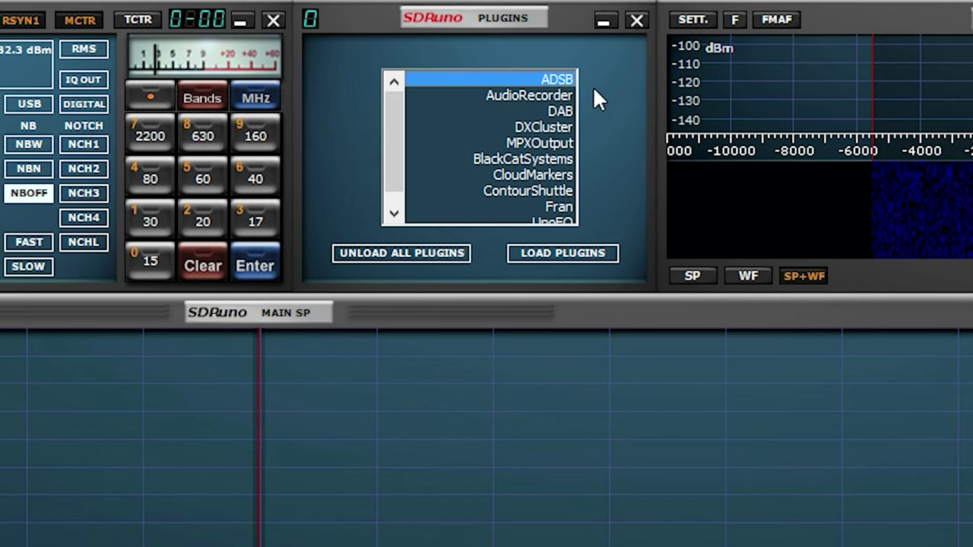
{"action": "left_click", "coordinate": [560, 252]}
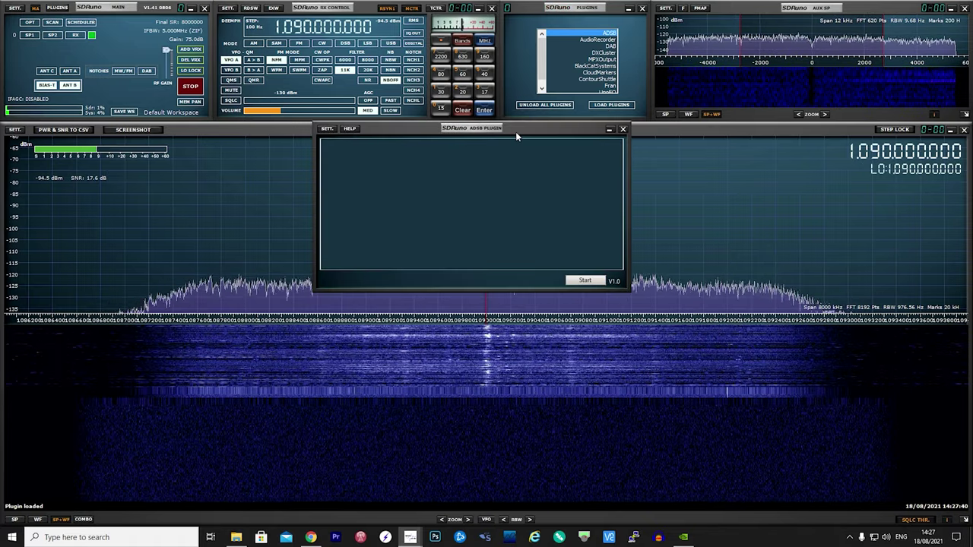
{"action": "left_click_drag", "start_coordinate": [522, 130], "coordinate": [799, 146]}
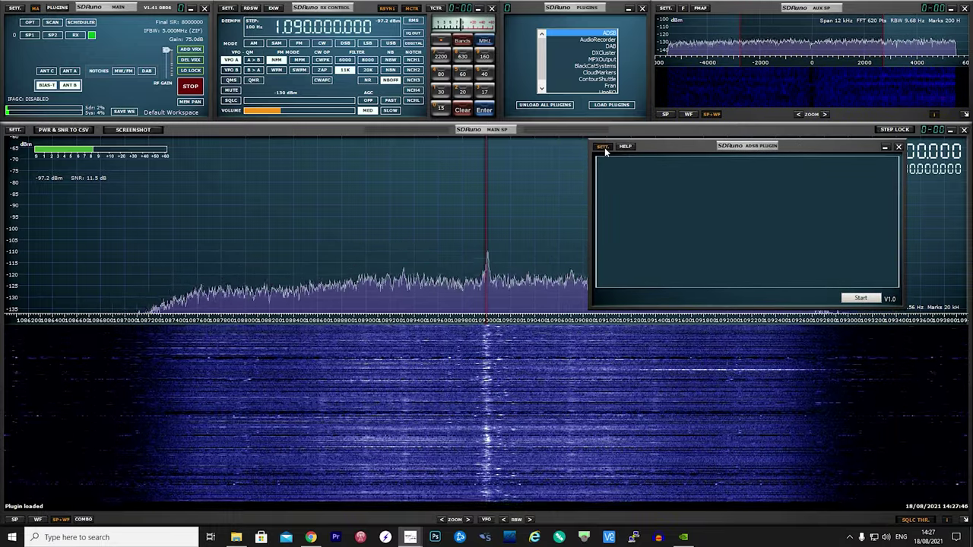
{"action": "left_click", "coordinate": [604, 147]}
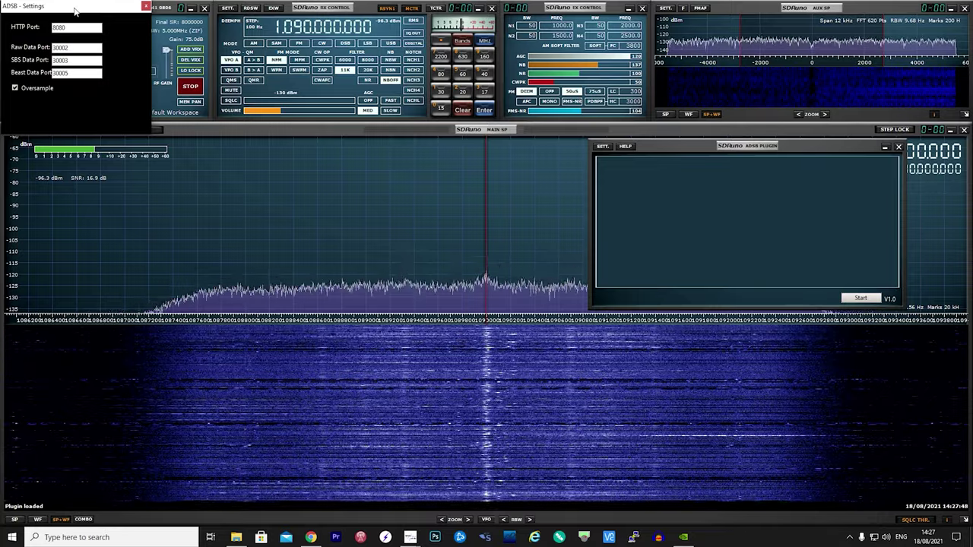
- Reposition the ADSB - Settings window to review raw, SBS and Beast ports 30002, 30003, 30005
{"action": "left_click_drag", "start_coordinate": [76, 11], "coordinate": [484, 174]}
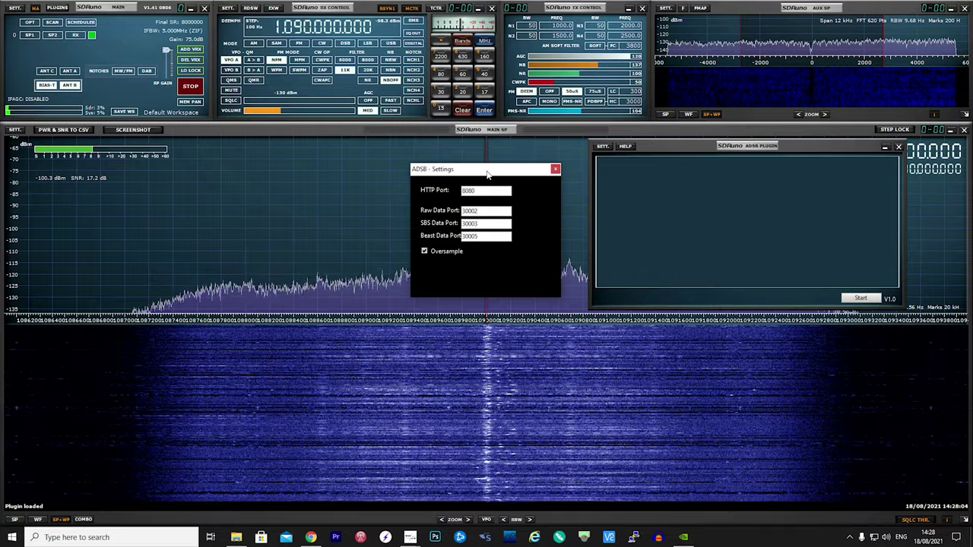
- Close the ADSB settings and start aircraft decoding in the ADSB plugin
{"action": "left_click", "coordinate": [555, 168]}
{"action": "left_click", "coordinate": [860, 298]}
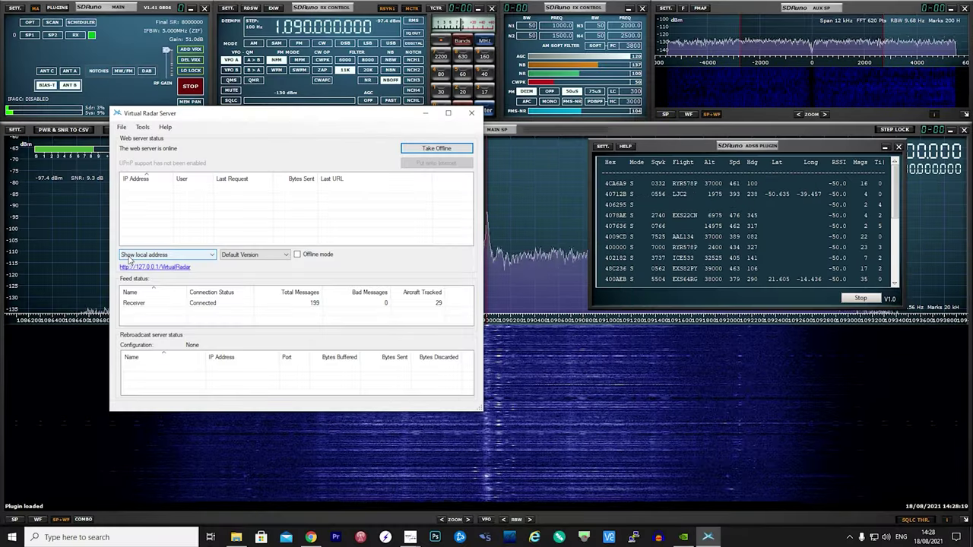
- Centre the Virtual Radar Server window and check its receiver settings in Options
{"action": "left_click_drag", "start_coordinate": [244, 119], "coordinate": [475, 119]}
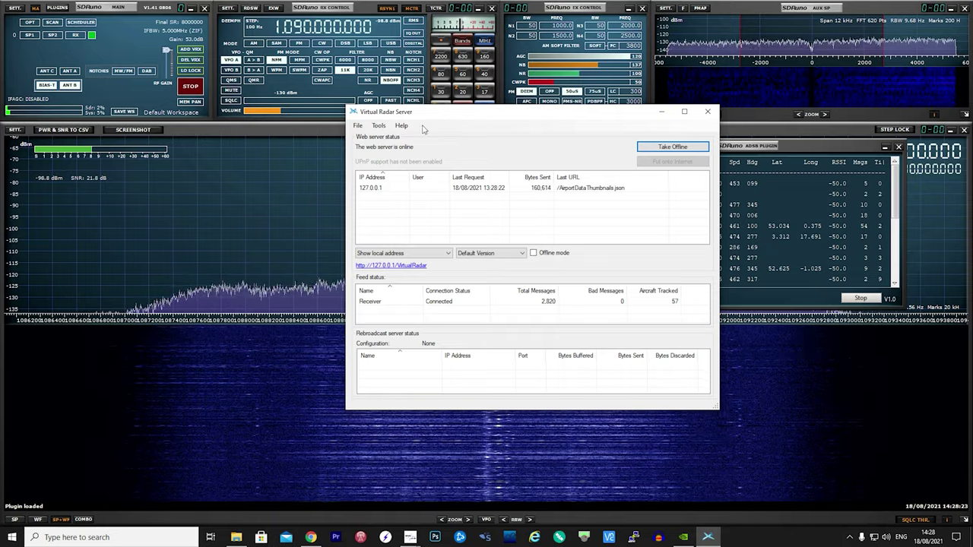
{"action": "left_click", "coordinate": [357, 125]}
{"action": "mouse_move", "coordinate": [379, 126]}
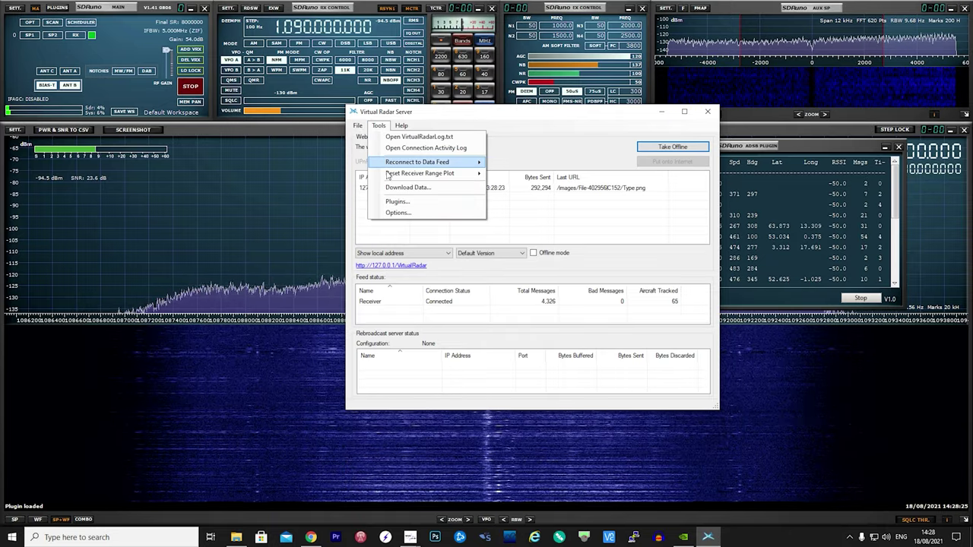
{"action": "left_click", "coordinate": [398, 213]}
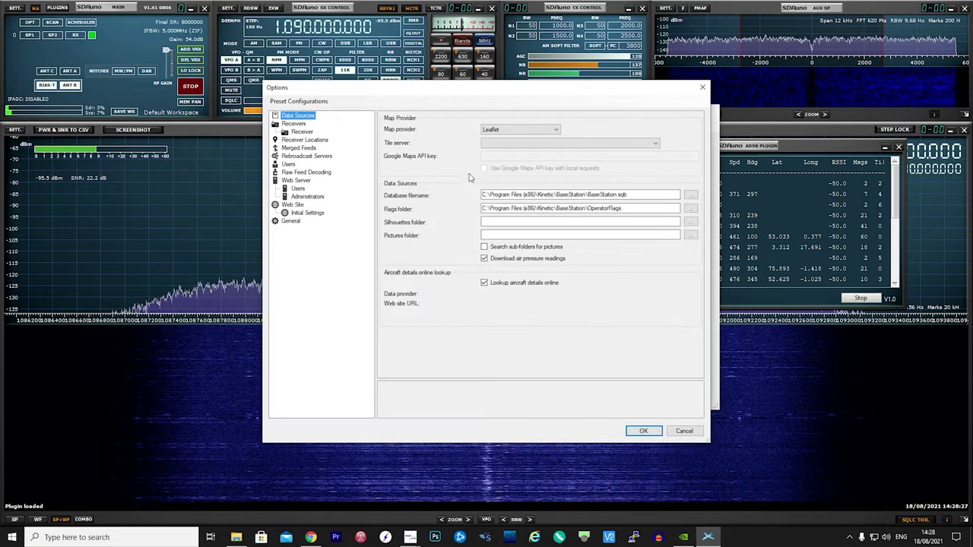
{"action": "left_click", "coordinate": [301, 132]}
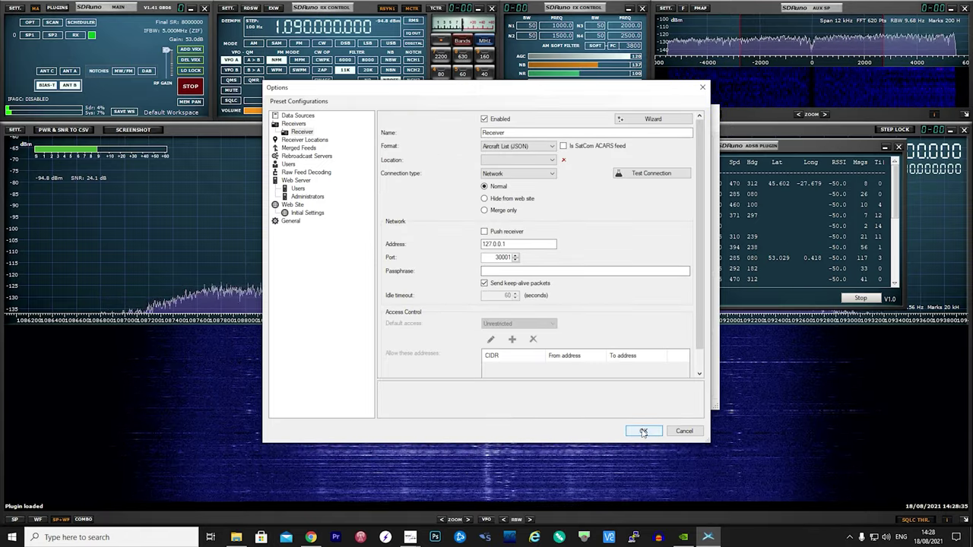
{"action": "left_click", "coordinate": [643, 431]}
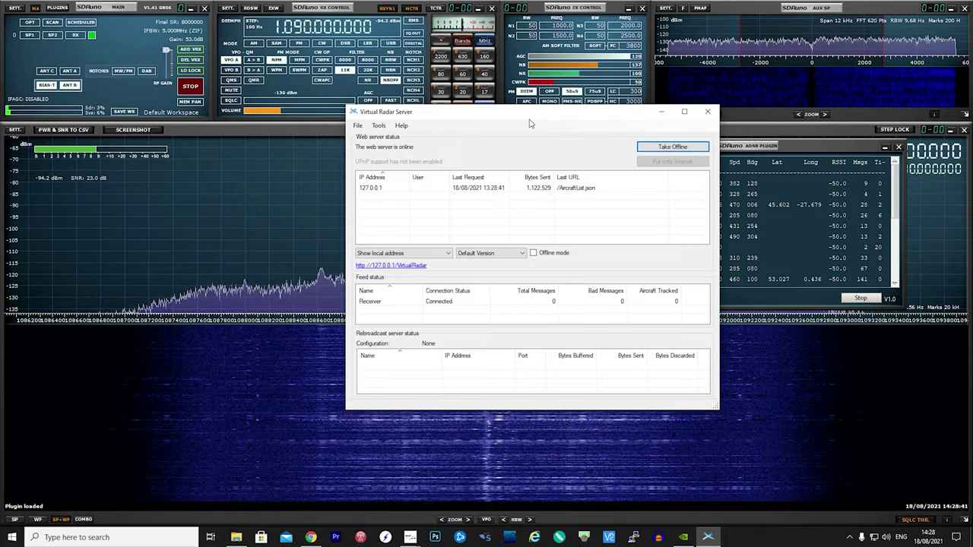
- Set the receiver format to AVR or Beast Raw Feed and its port to 30002
{"action": "left_click", "coordinate": [379, 126]}
{"action": "left_click", "coordinate": [395, 211]}
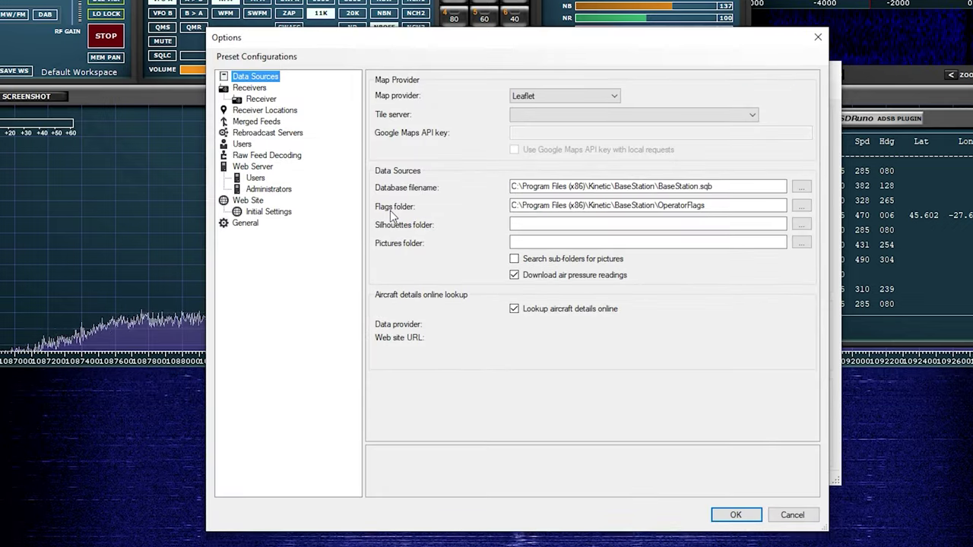
{"action": "left_click", "coordinate": [260, 99]}
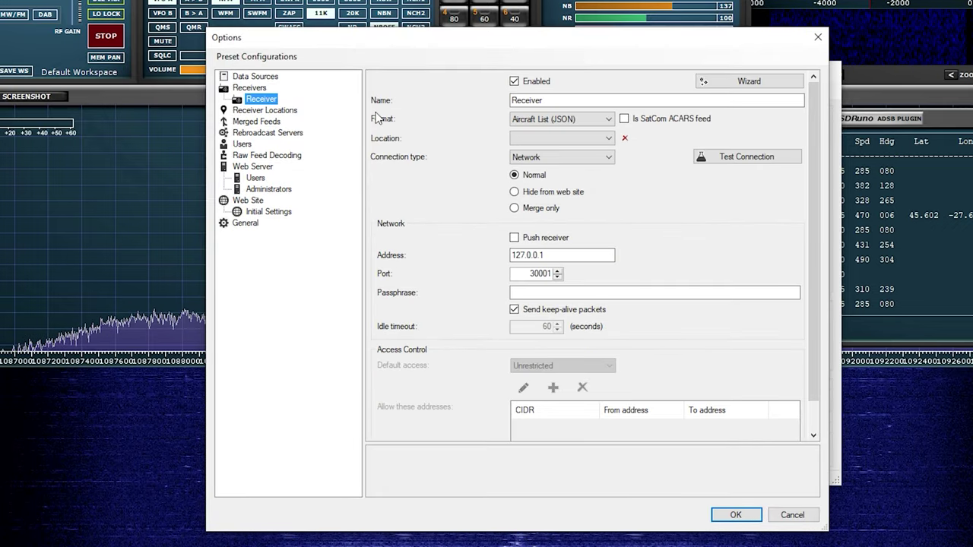
{"action": "left_click", "coordinate": [575, 120]}
{"action": "left_click", "coordinate": [572, 140]}
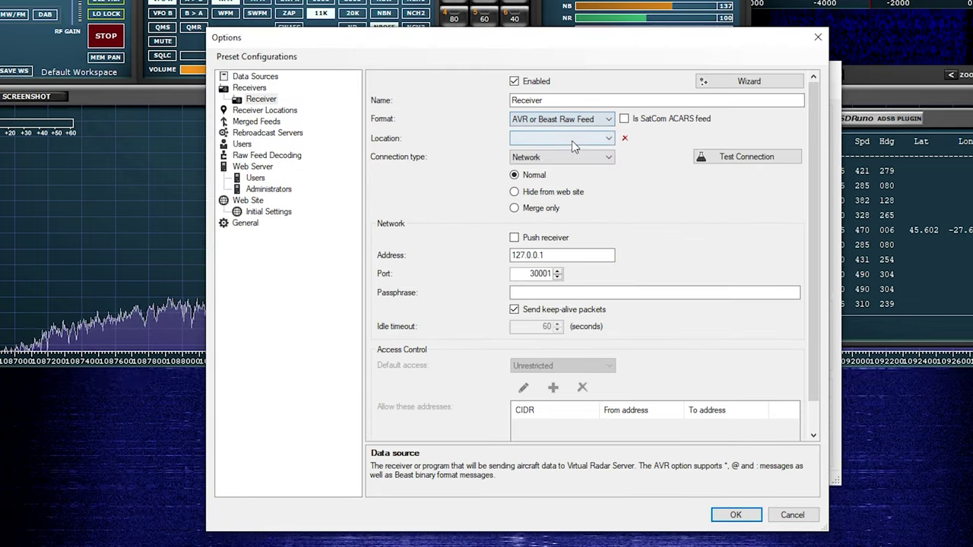
{"action": "left_click", "coordinate": [558, 271]}
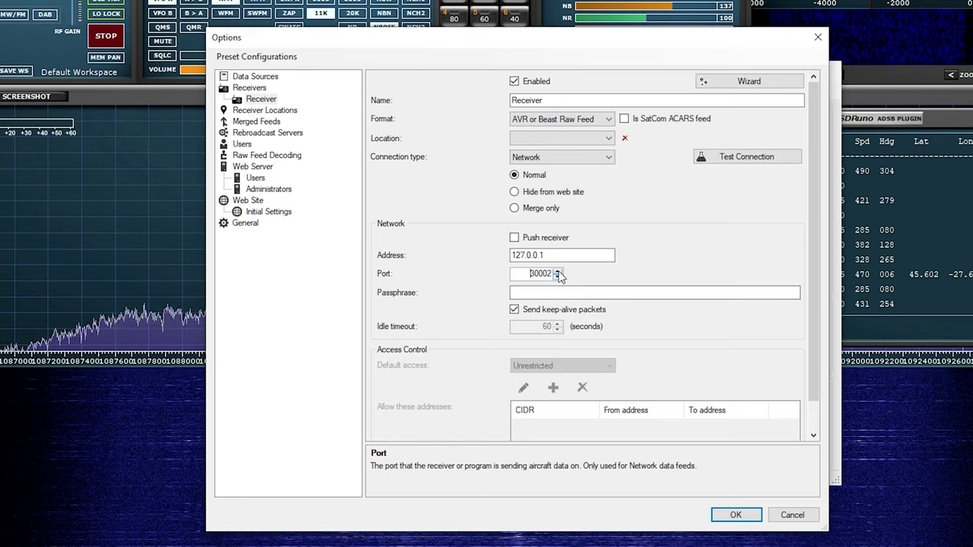
{"action": "double_click", "coordinate": [558, 271]}
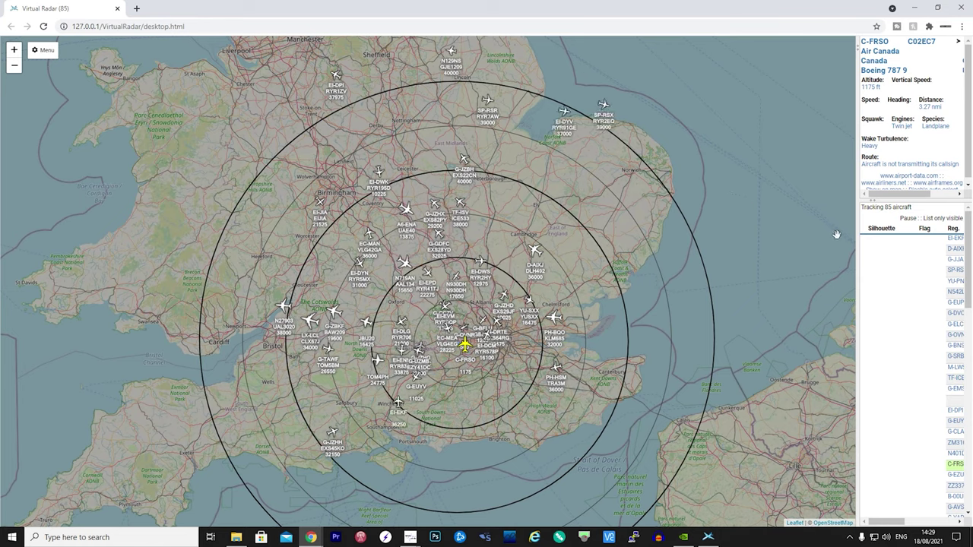
- Widen the aircraft panel, list all tracked aircraft, and show Vueling A320 EC-MEA near Maidenhead
{"action": "left_click_drag", "start_coordinate": [864, 244], "coordinate": [747, 238]}
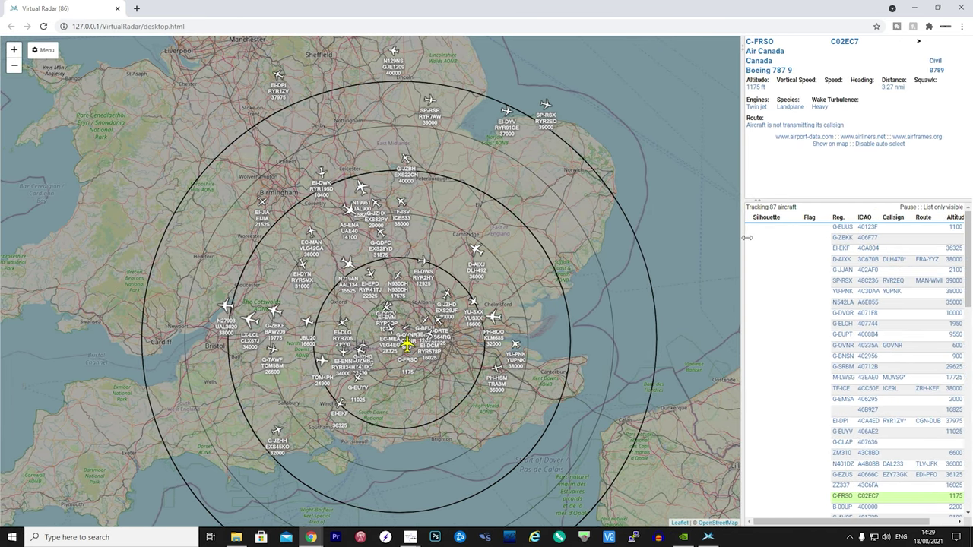
{"action": "left_click", "coordinate": [940, 208]}
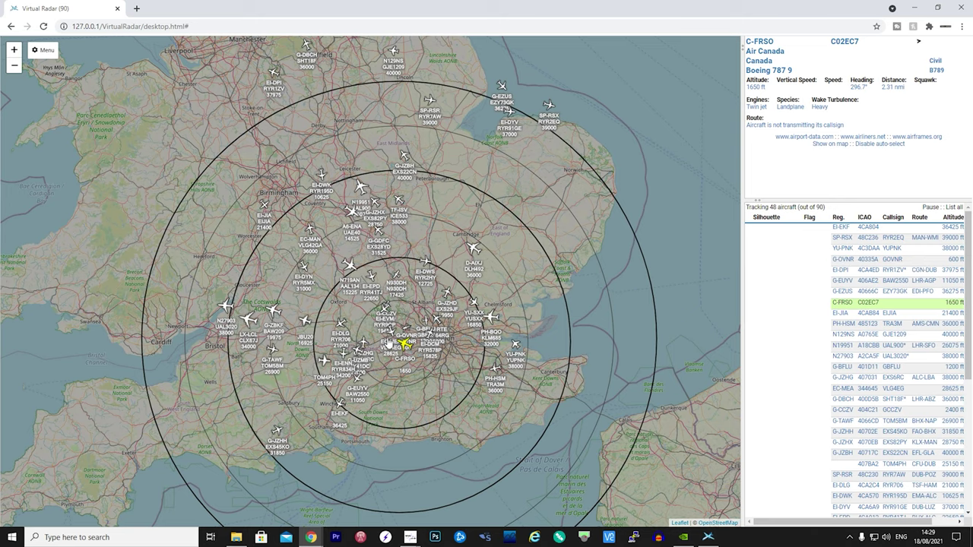
{"action": "scroll", "coordinate": [389, 342], "scroll_direction": "up", "scroll_amount": 2}
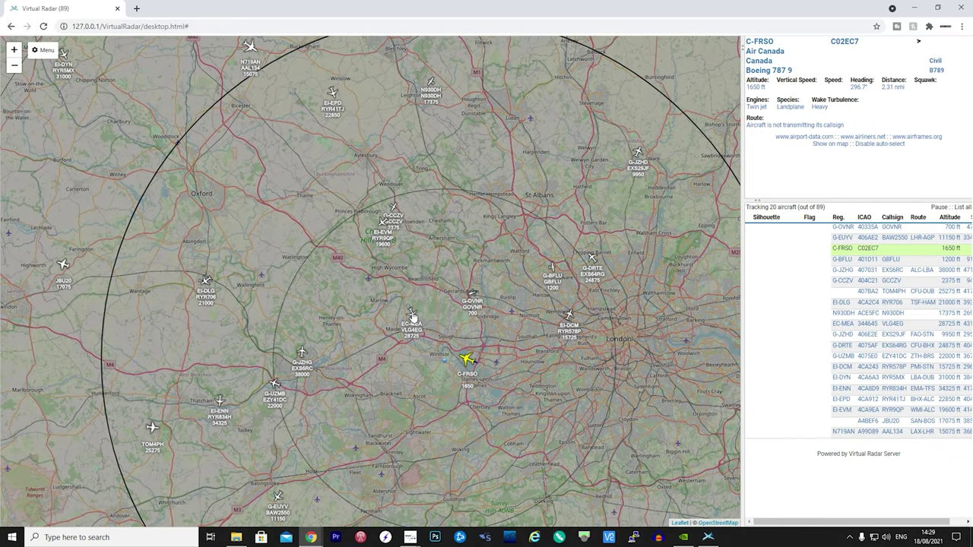
{"action": "left_click", "coordinate": [411, 314]}
{"action": "mouse_move", "coordinate": [469, 322]}
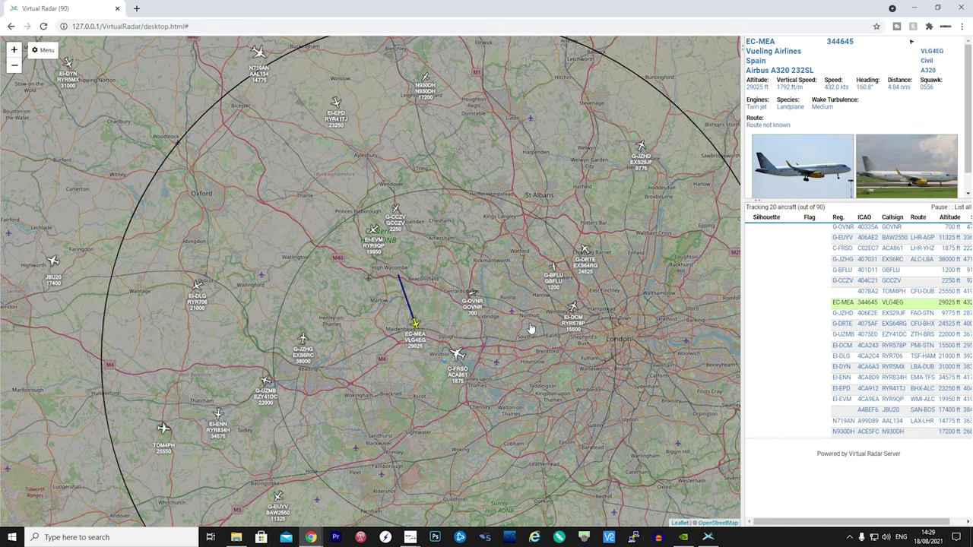
{"action": "scroll", "coordinate": [531, 328], "scroll_direction": "down", "scroll_amount": 1}
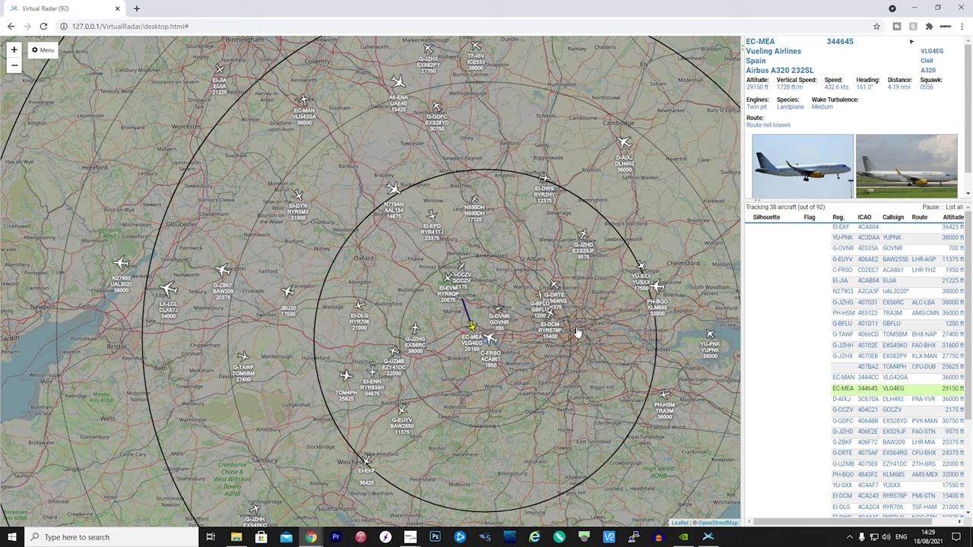
{"action": "scroll", "coordinate": [577, 333], "scroll_direction": "down", "scroll_amount": 1}
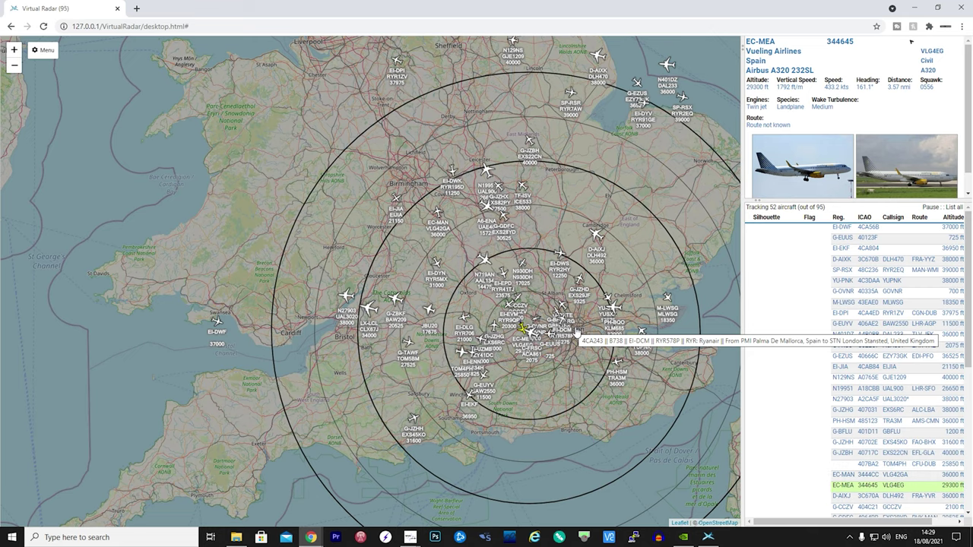
- Restore the radar browser to a window and narrow SDRuno's spectrum display beside it
{"action": "left_click", "coordinate": [937, 6]}
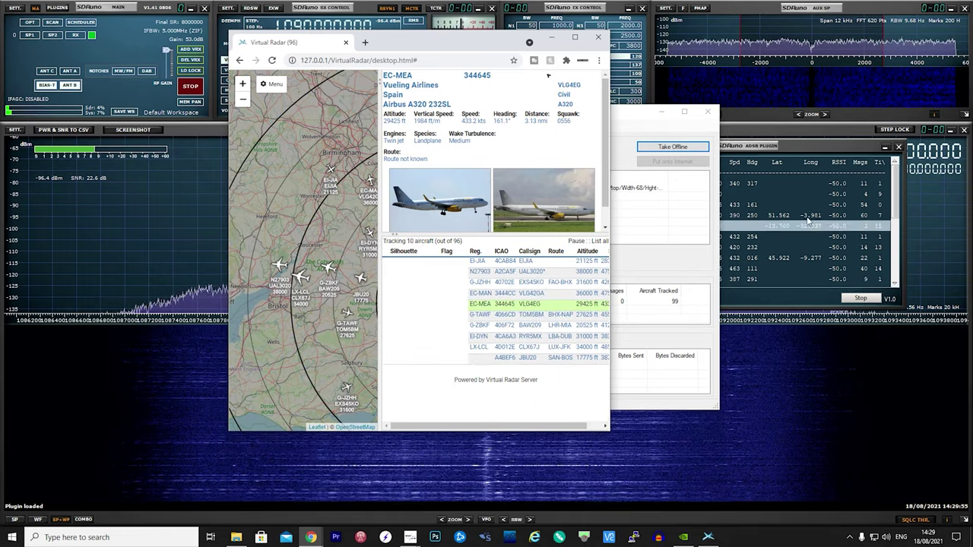
{"action": "left_click", "coordinate": [684, 114]}
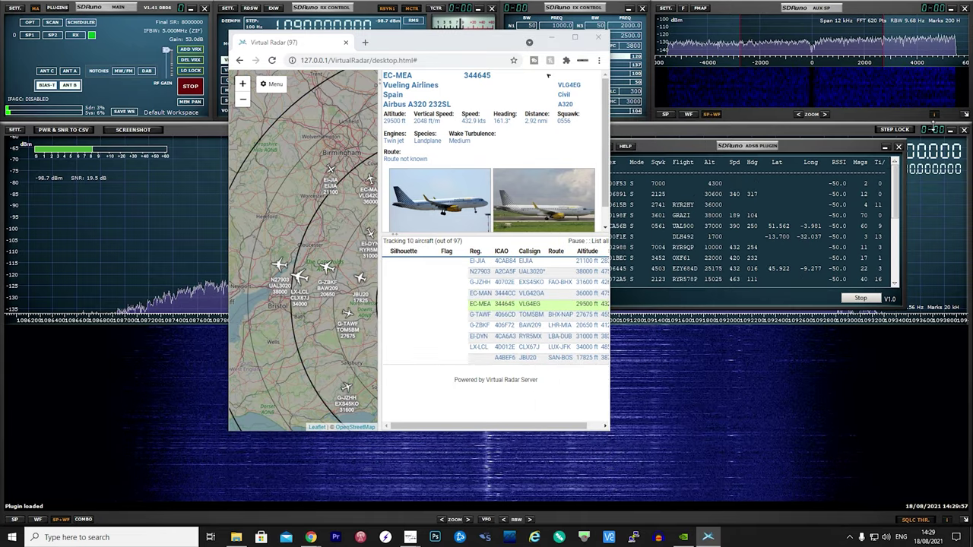
{"action": "left_click", "coordinate": [948, 129]}
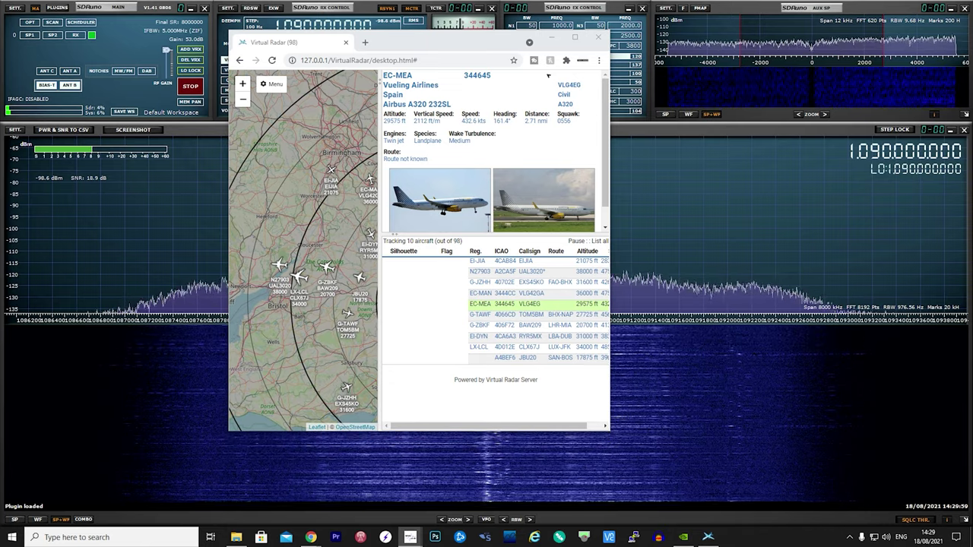
{"action": "left_click", "coordinate": [964, 363]}
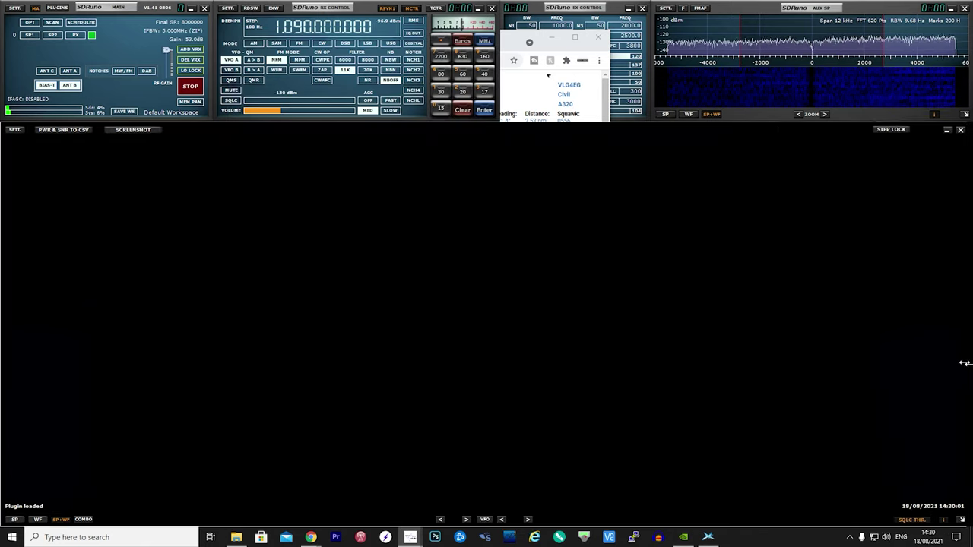
{"action": "left_click_drag", "start_coordinate": [964, 363], "coordinate": [284, 353]}
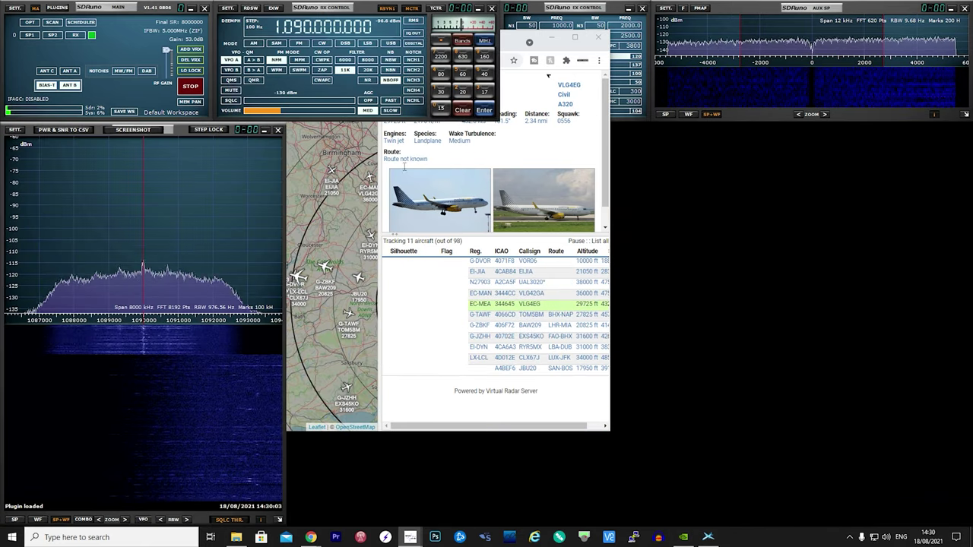
- Select Cargolux 747 LX-LCL, move the browser right, and widen the map over the aircraft panel
{"action": "left_click", "coordinate": [456, 382]}
{"action": "left_click", "coordinate": [297, 276]}
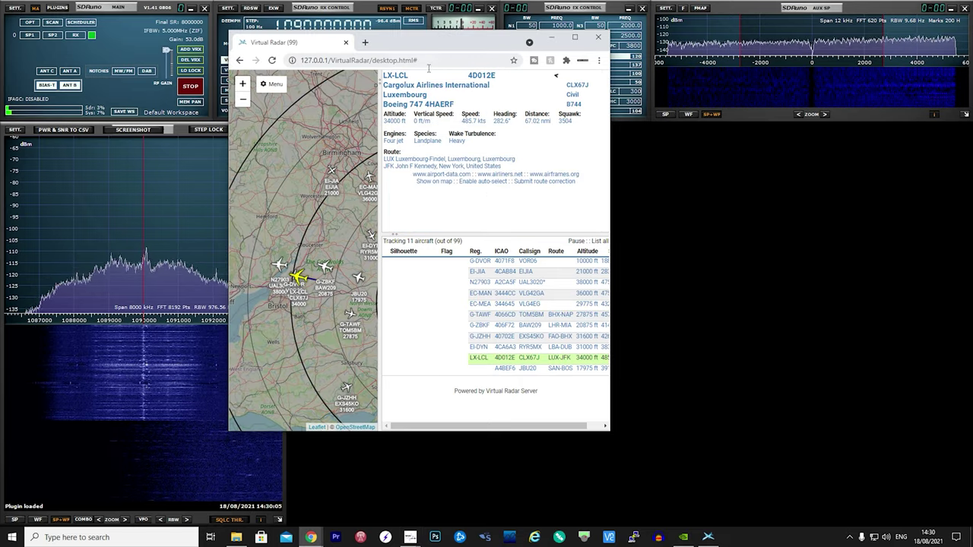
{"action": "left_click_drag", "start_coordinate": [410, 49], "coordinate": [468, 139]}
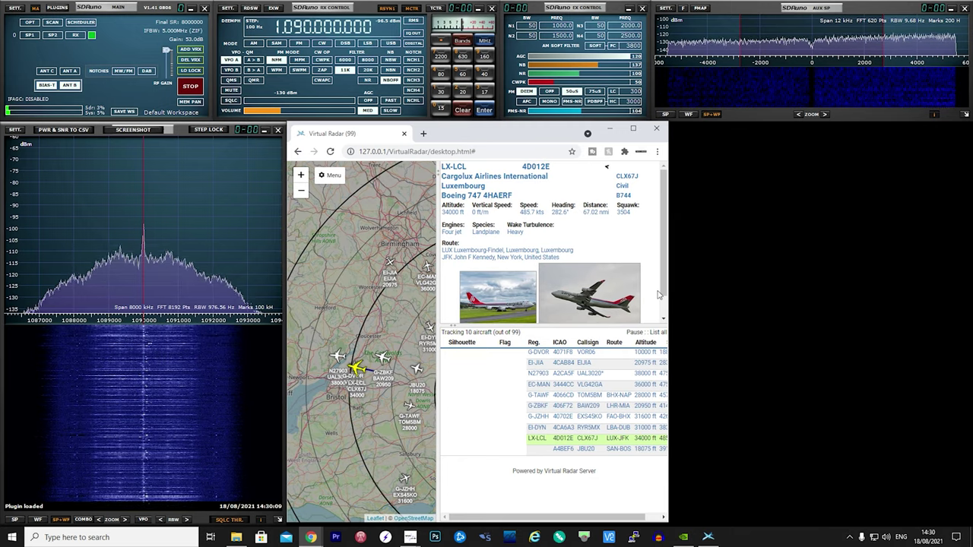
{"action": "left_click_drag", "start_coordinate": [442, 343], "coordinate": [533, 344]}
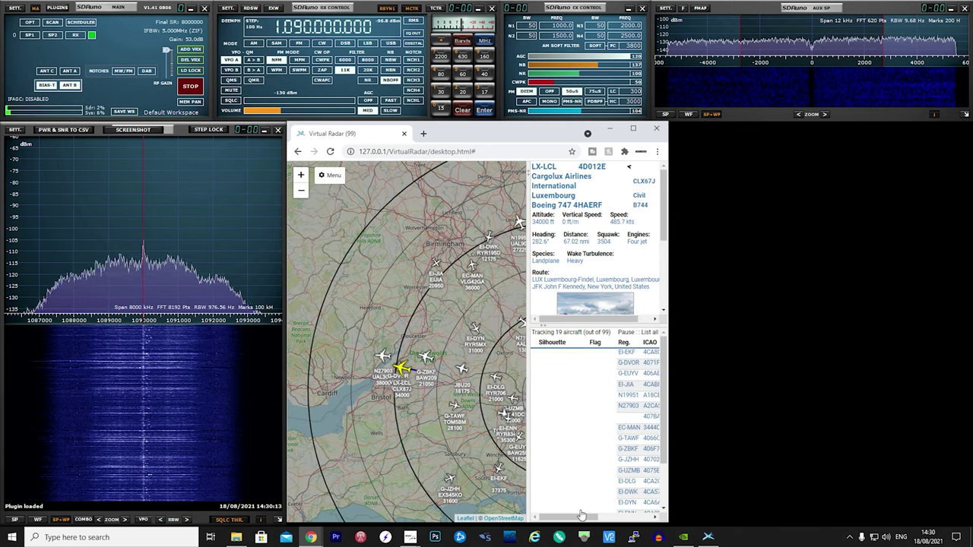
{"action": "left_click_drag", "start_coordinate": [582, 519], "coordinate": [615, 523]}
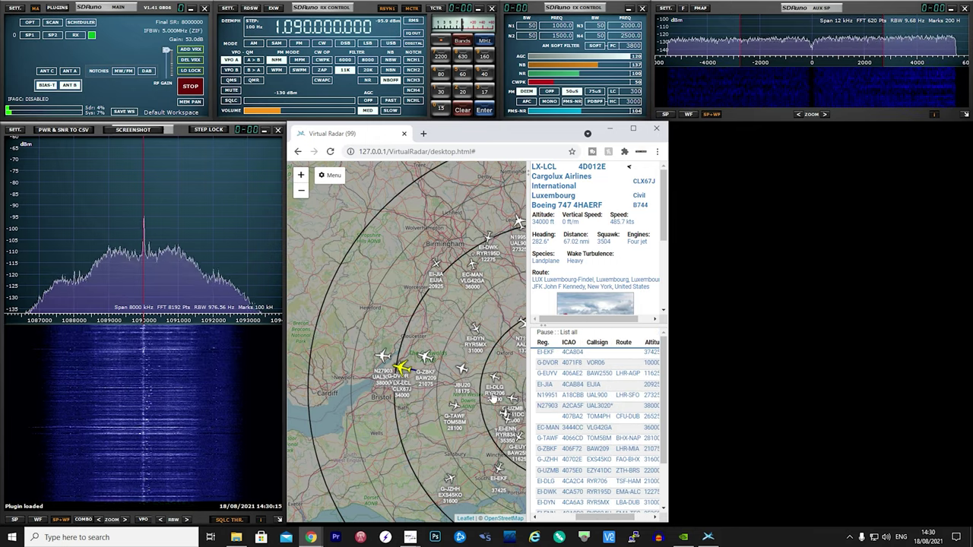
{"action": "scroll", "coordinate": [320, 292], "scroll_direction": "down", "scroll_amount": 2}
{"action": "left_click_drag", "start_coordinate": [458, 348], "coordinate": [460, 355]}
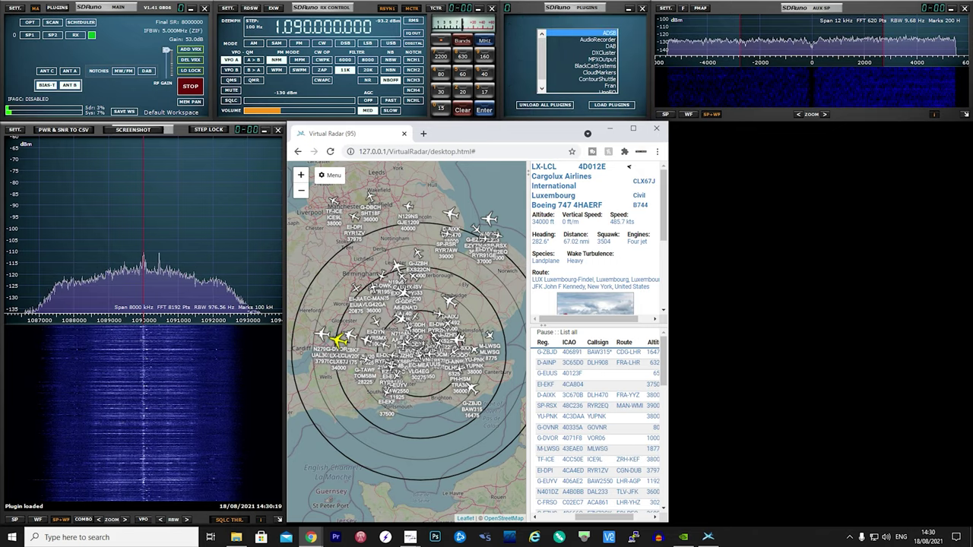
- Arrange the ADSB aircraft table and Virtual Radar Server status window beside the radar map
{"action": "left_click_drag", "start_coordinate": [708, 129], "coordinate": [756, 132]}
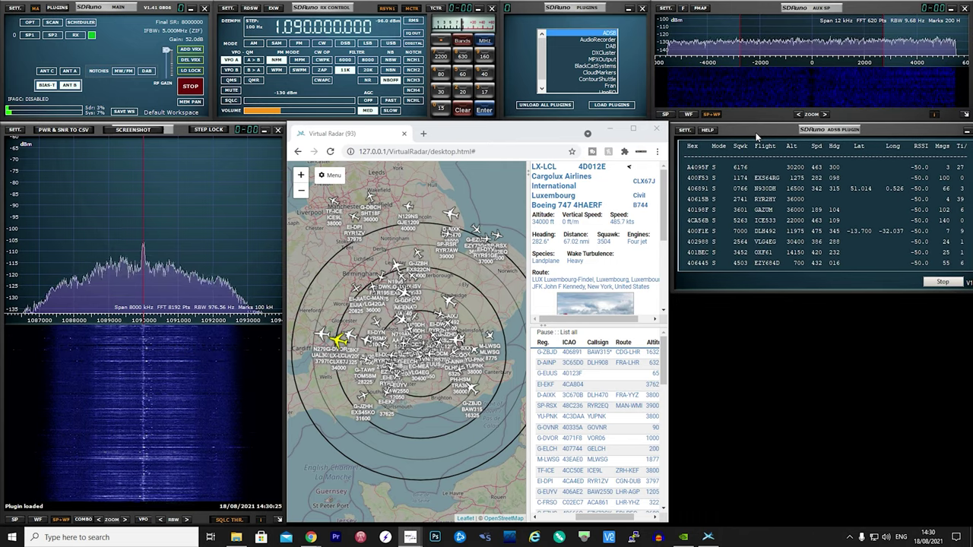
{"action": "left_click", "coordinate": [708, 537]}
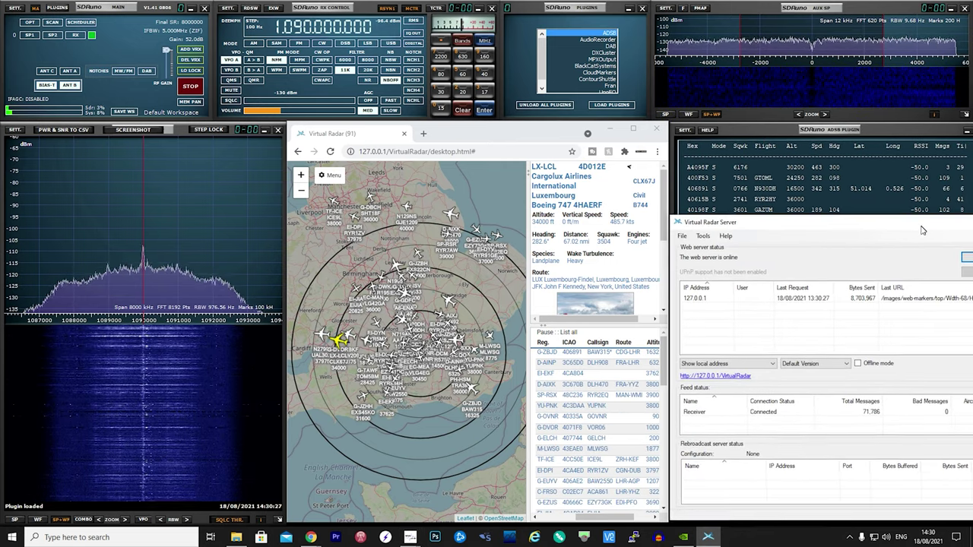
{"action": "left_click_drag", "start_coordinate": [922, 233], "coordinate": [871, 295]}
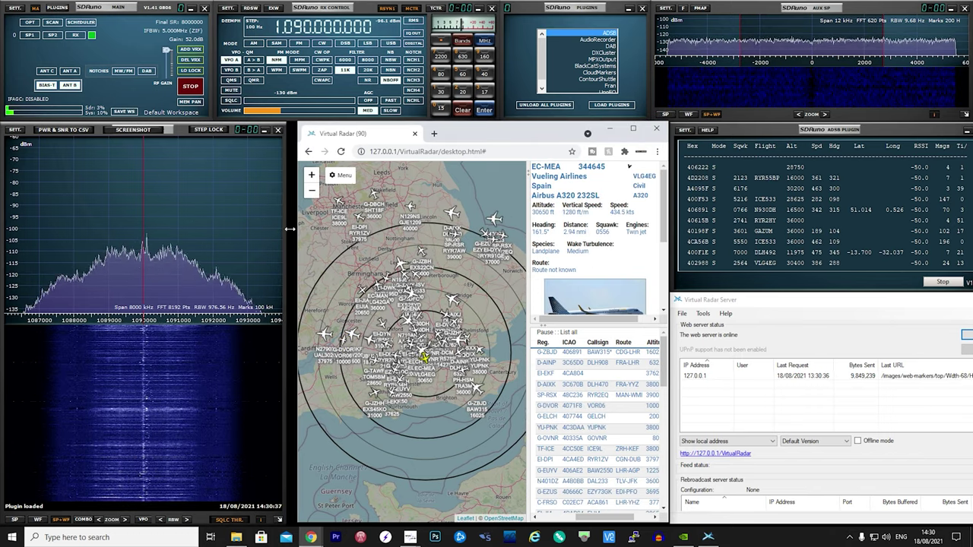
{"action": "left_click_drag", "start_coordinate": [281, 233], "coordinate": [263, 232]}
{"action": "left_click_drag", "start_coordinate": [449, 133], "coordinate": [418, 134]}
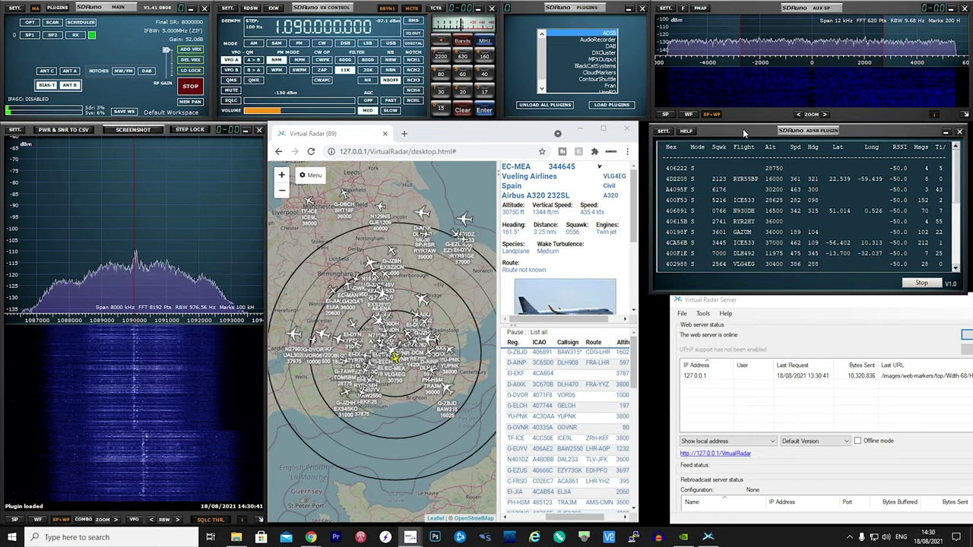